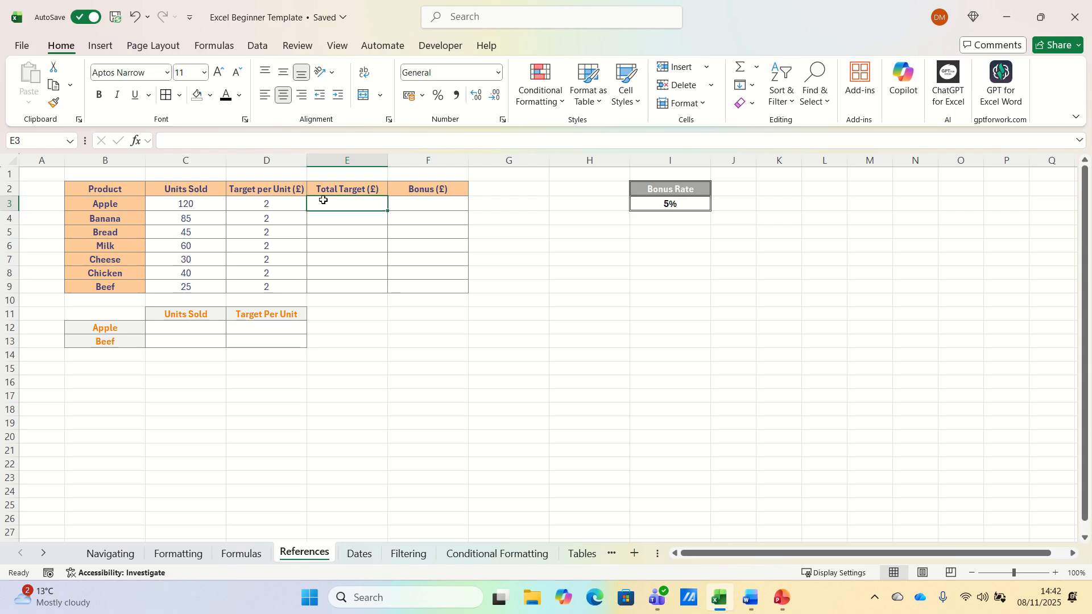
Calculate Apple's Total Target in E3 with =C3*D3 and fill the formula down to E9
type("=")
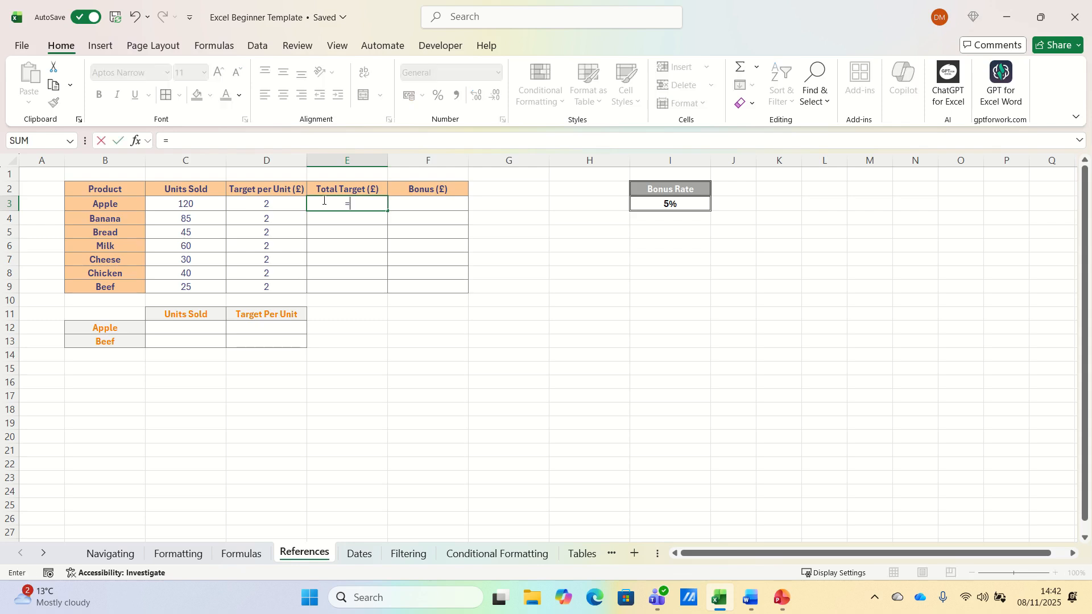
key("Left")
key("Left")
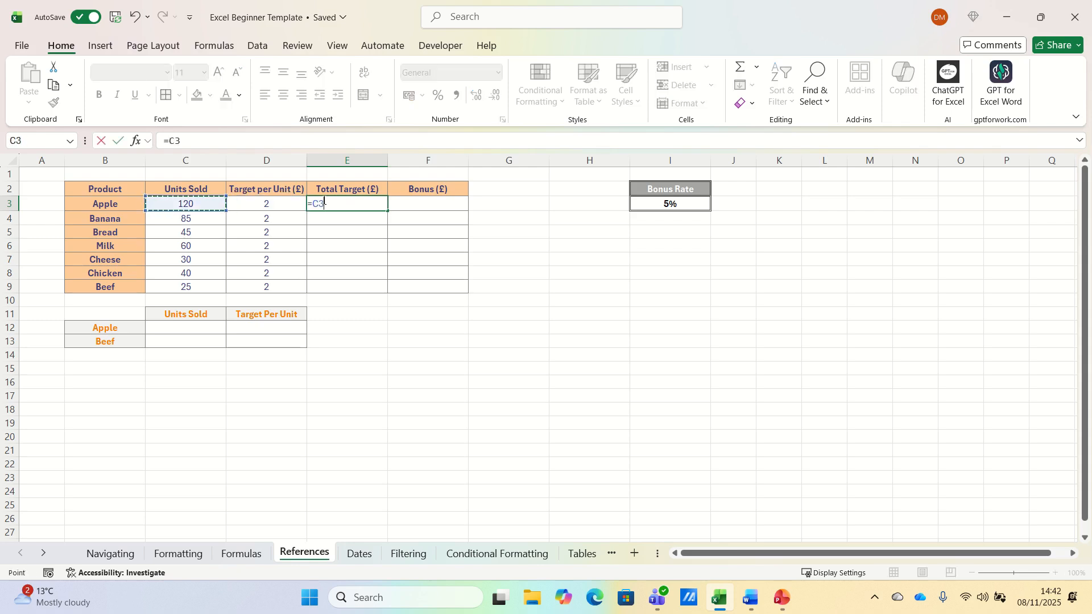
type("*")
key("Left")
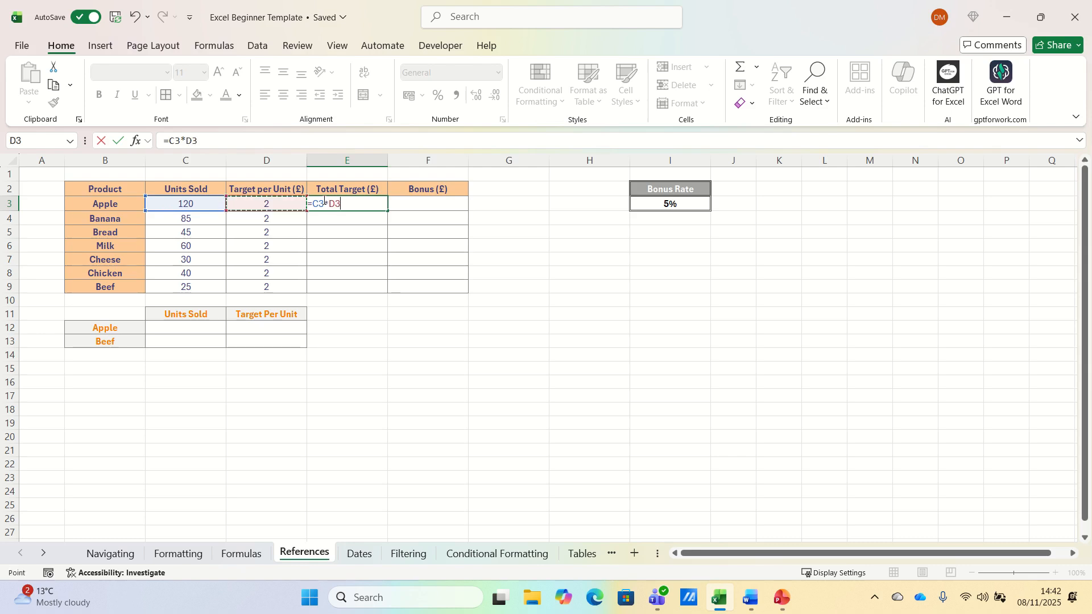
key("Return")
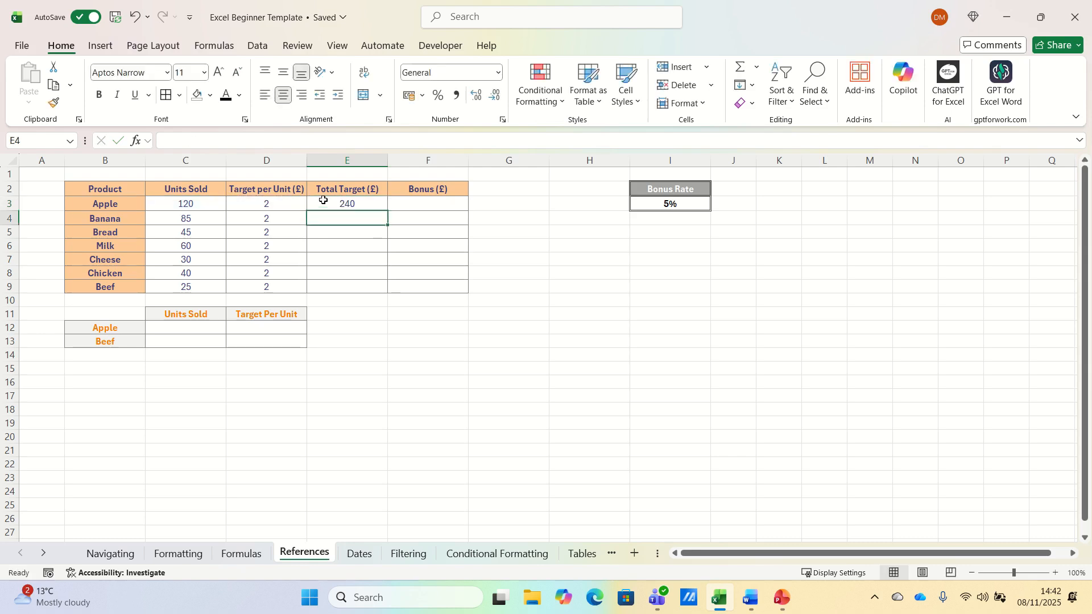
left_click(323, 201)
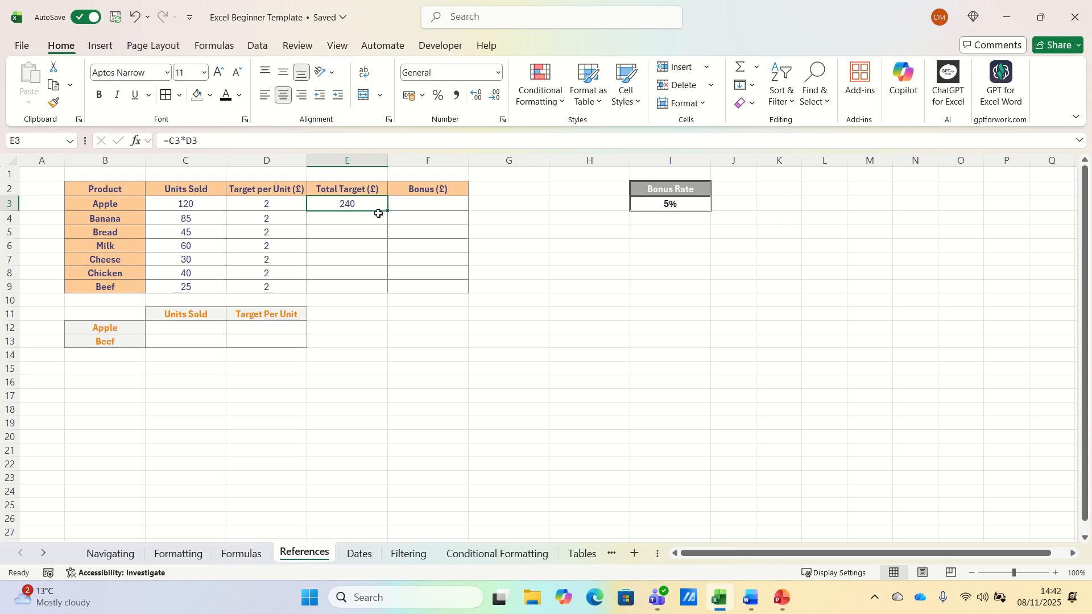
left_click_drag(387, 211, 395, 288)
Inspect how the cell references adjust in the filled Total Target formulas in E4, E5 and E6
left_click(330, 219)
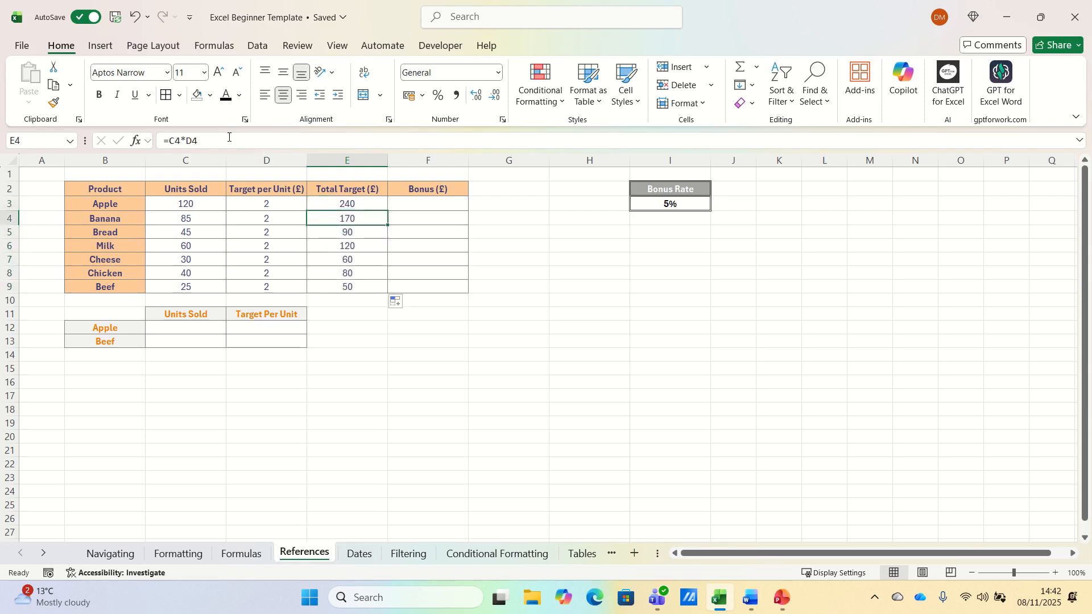
left_click(228, 137)
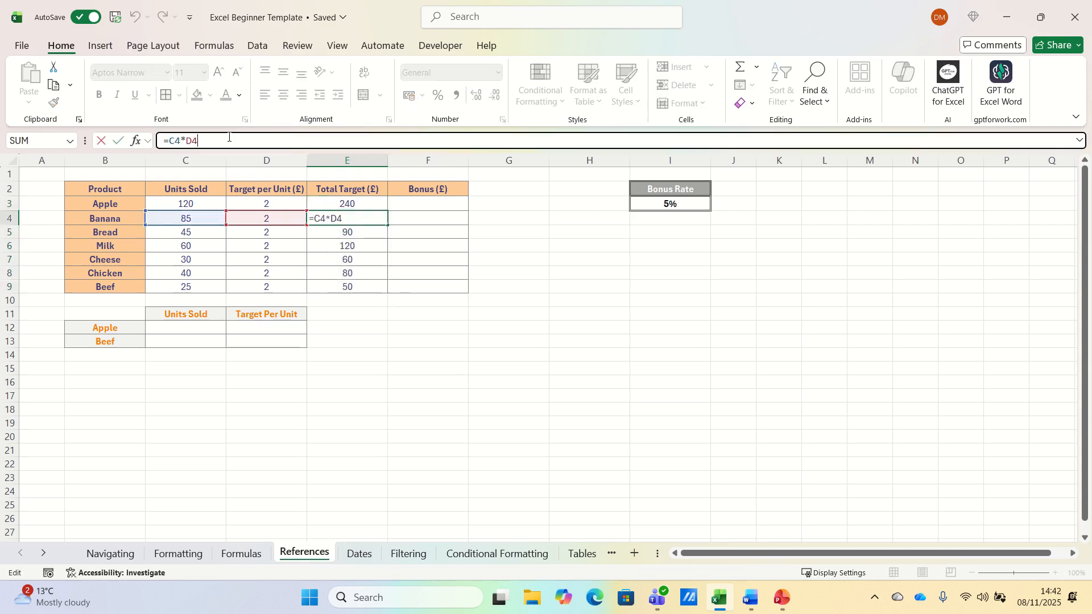
key("Return")
left_click(228, 137)
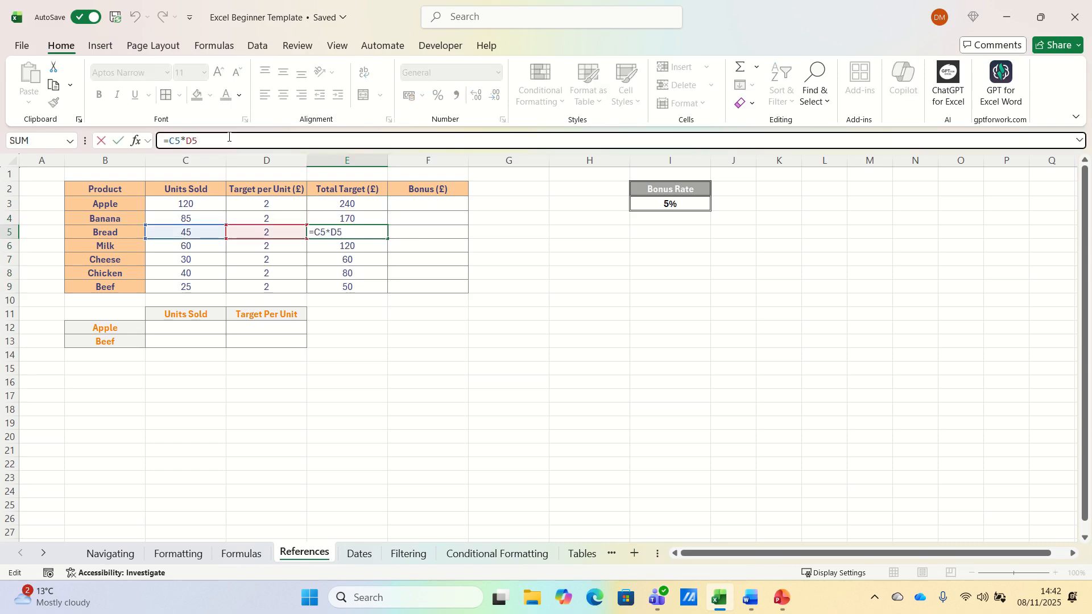
key("Return")
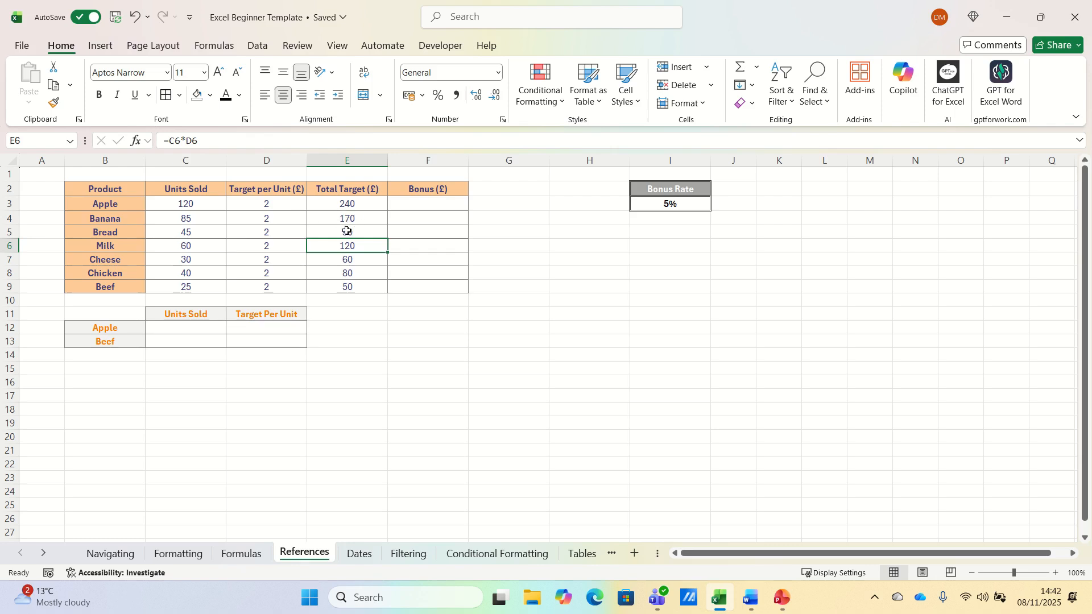
left_click(227, 141)
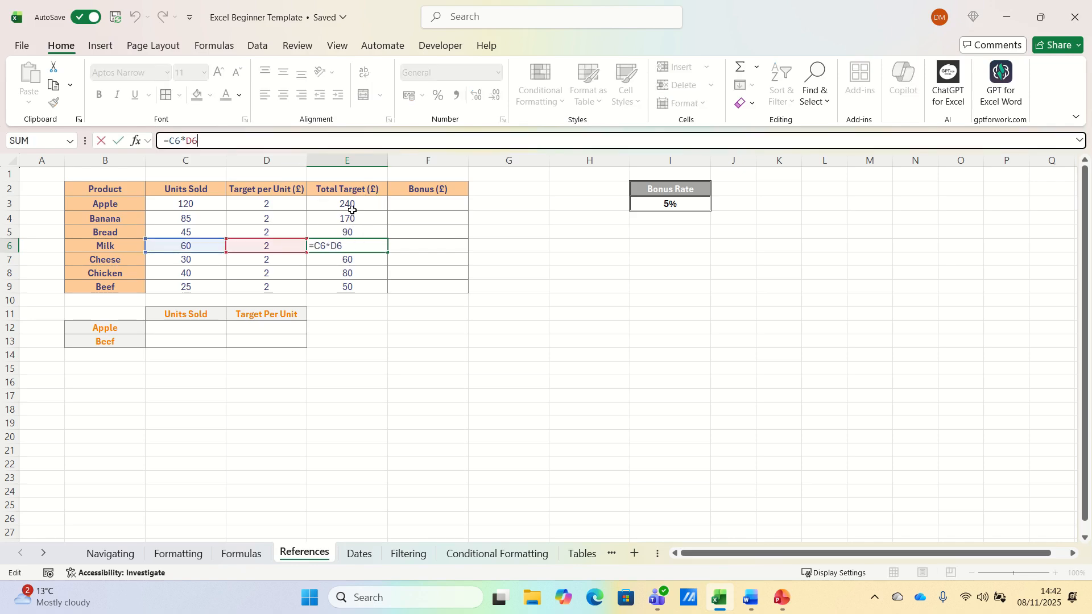
key("ctrl+Return")
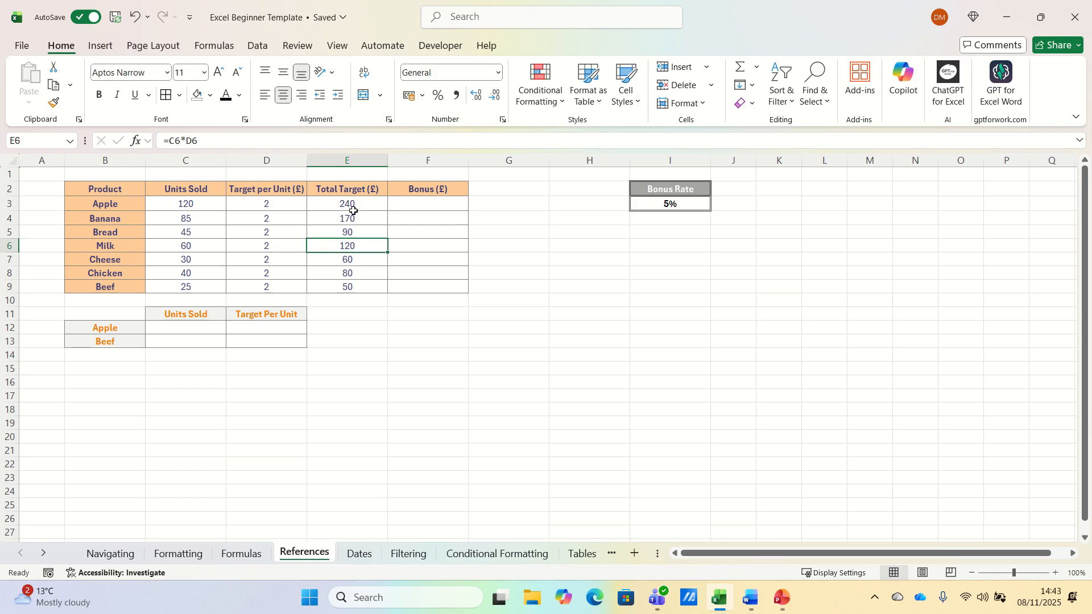
Calculate Apple's bonus in F3 with =E3*$I$3, locking the bonus rate cell, and fill the formula down to F9
left_click(416, 203)
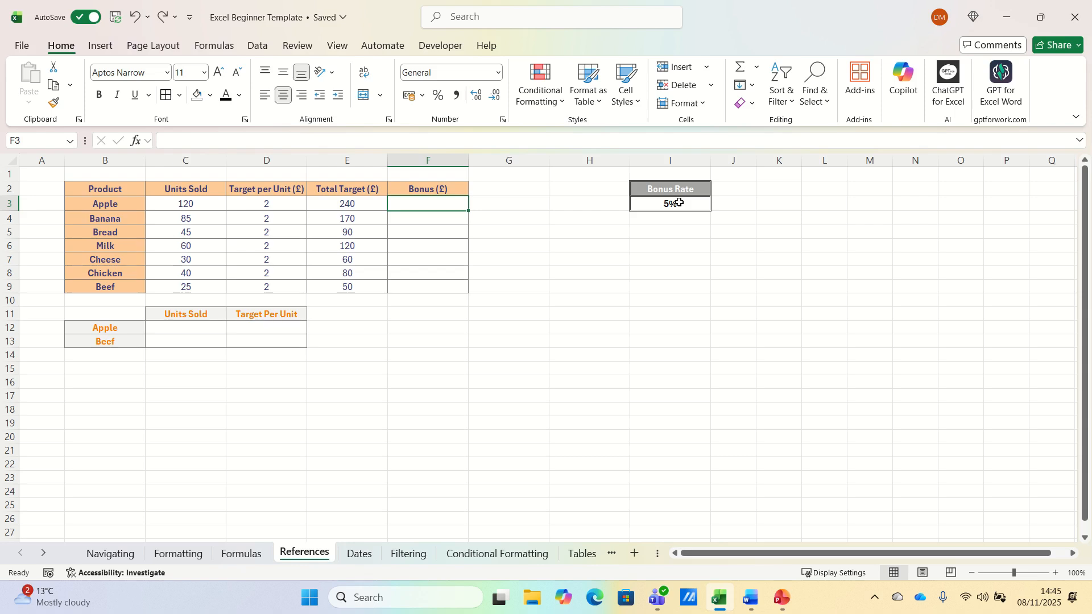
type("=")
key("Left")
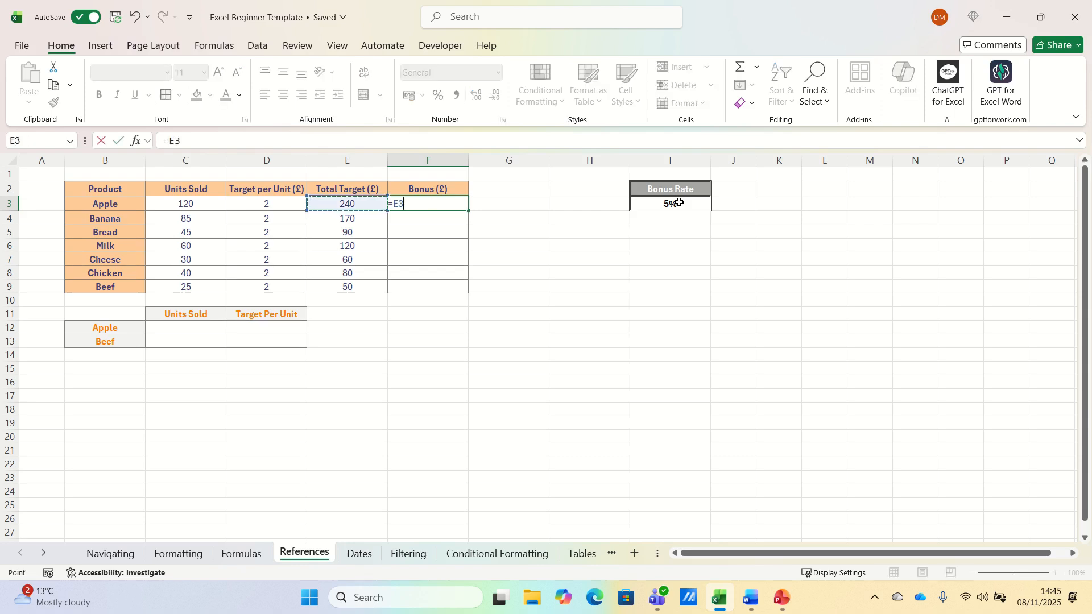
type("*")
left_click(696, 203)
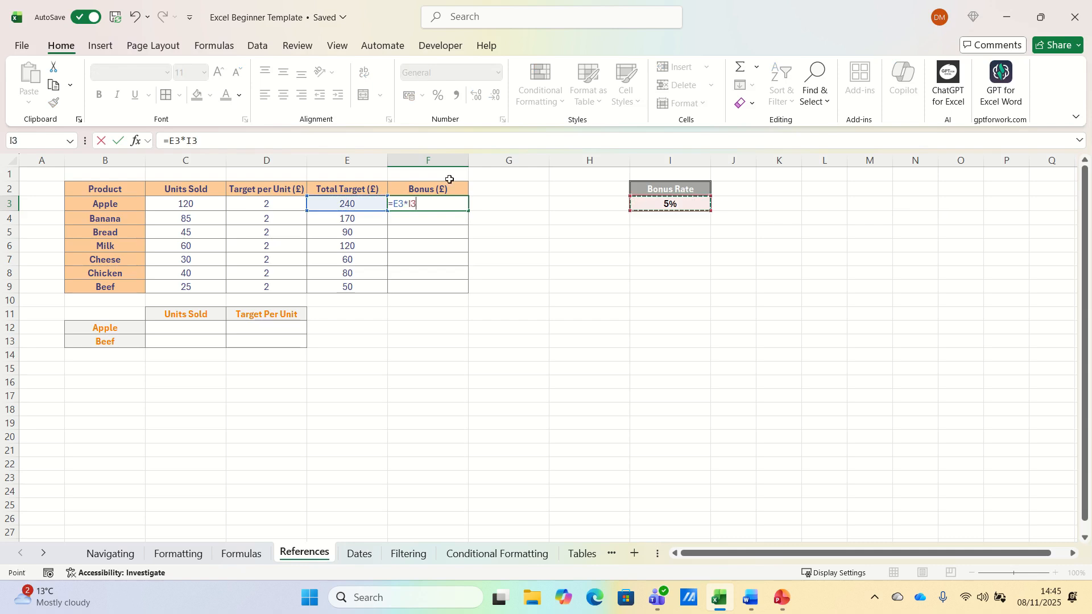
left_click(188, 141)
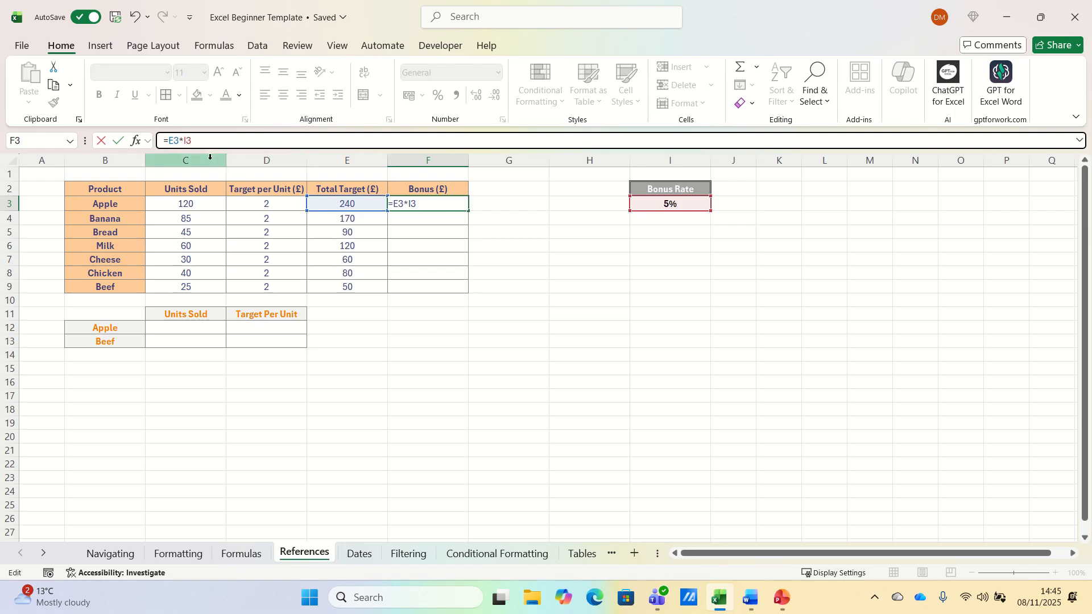
type("$")
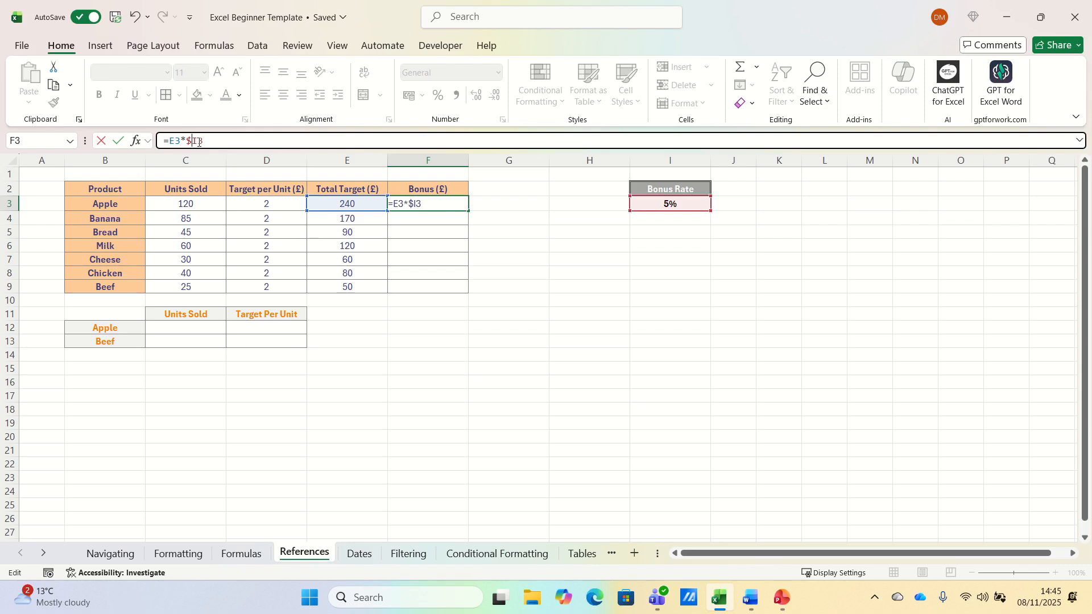
left_click(198, 142)
type("$")
key("Return")
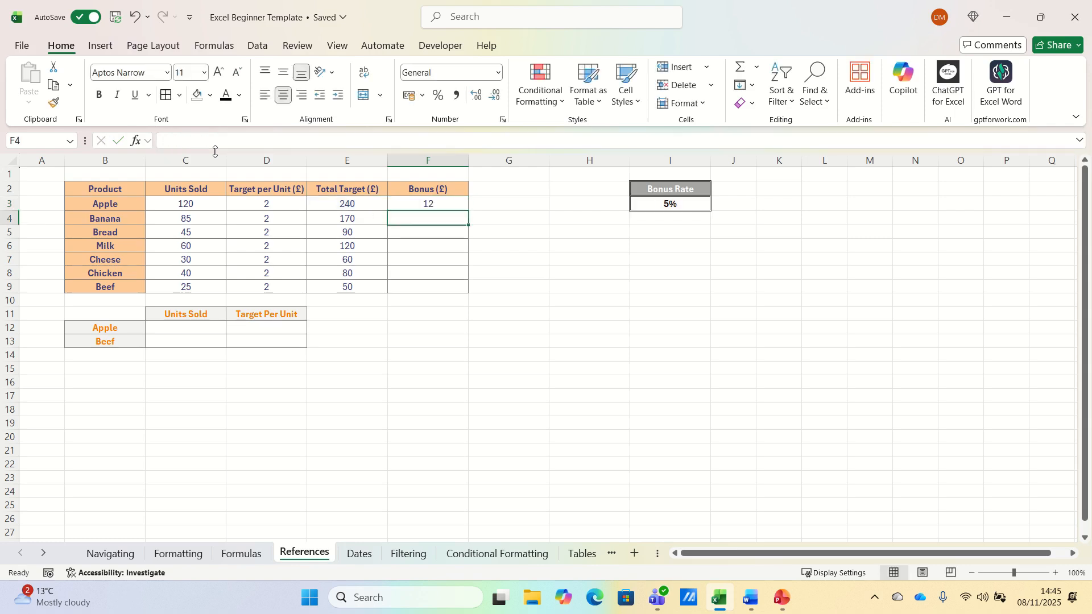
left_click(428, 203)
left_click_drag(467, 211, 472, 291)
Inspect the relative and absolute references in Banana's bonus formula in F4, leaving it unedited
left_click(446, 218)
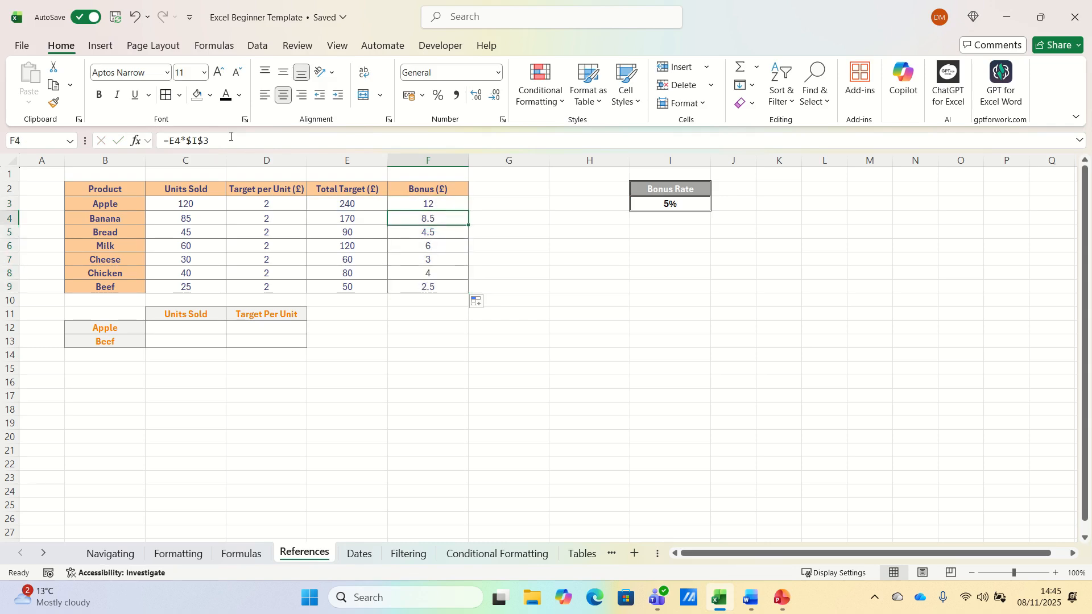
key("F2")
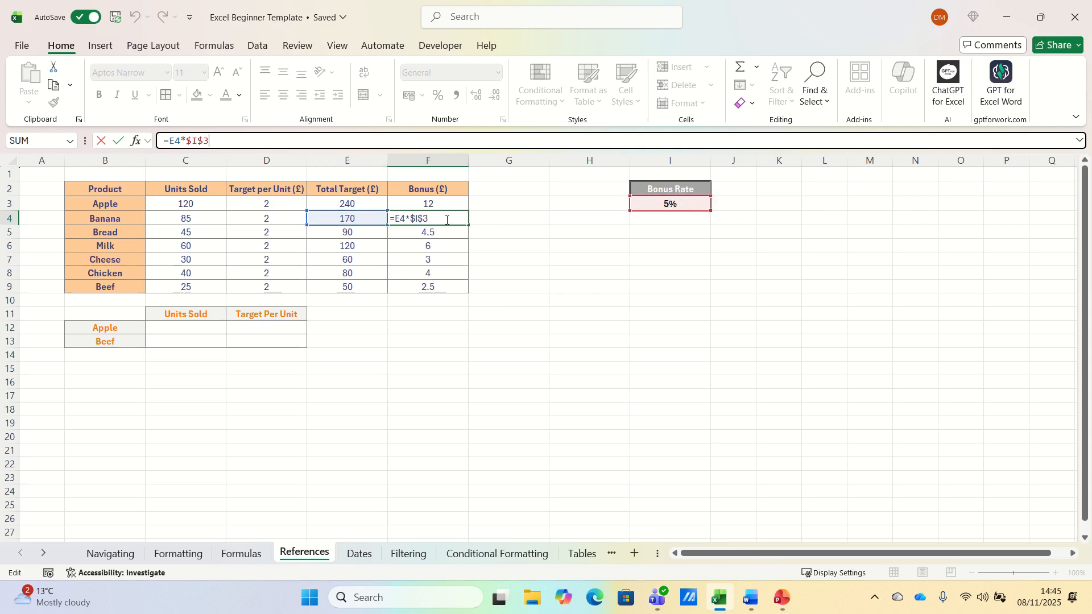
key("Escape")
key("Up")
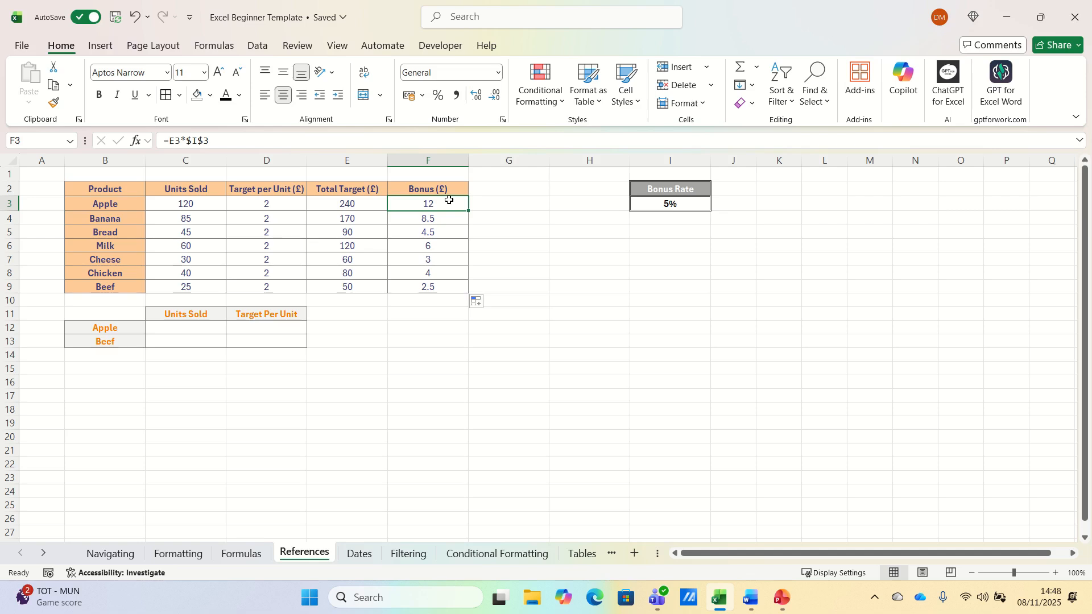
Begin a VLOOKUP in C12 for Apple's units sold, with B12 as lookup value and B2:D9 as table array
left_click(191, 325)
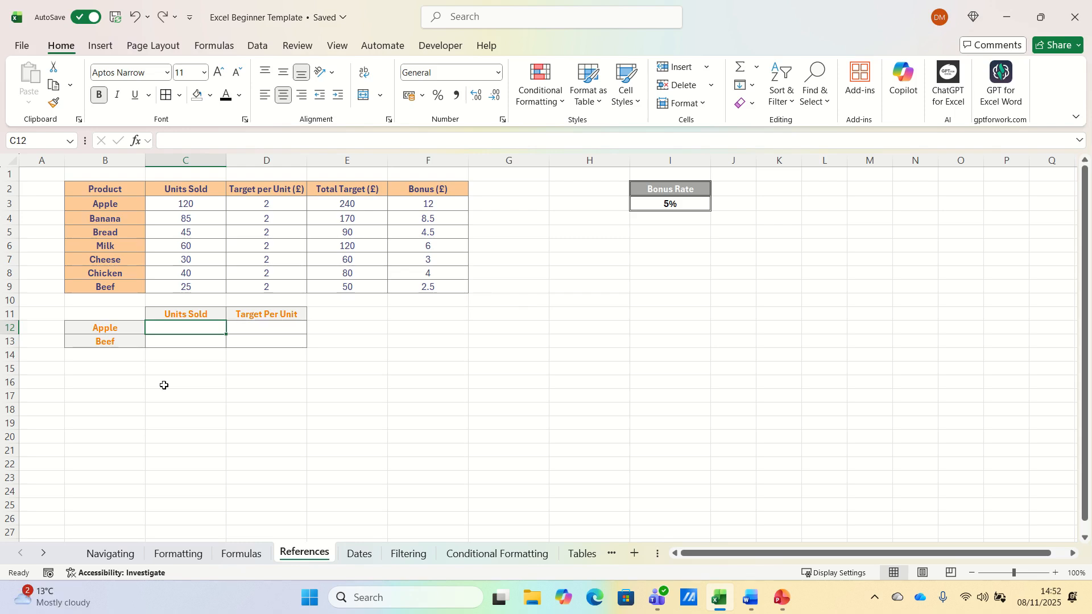
type("=VLOOKUP(")
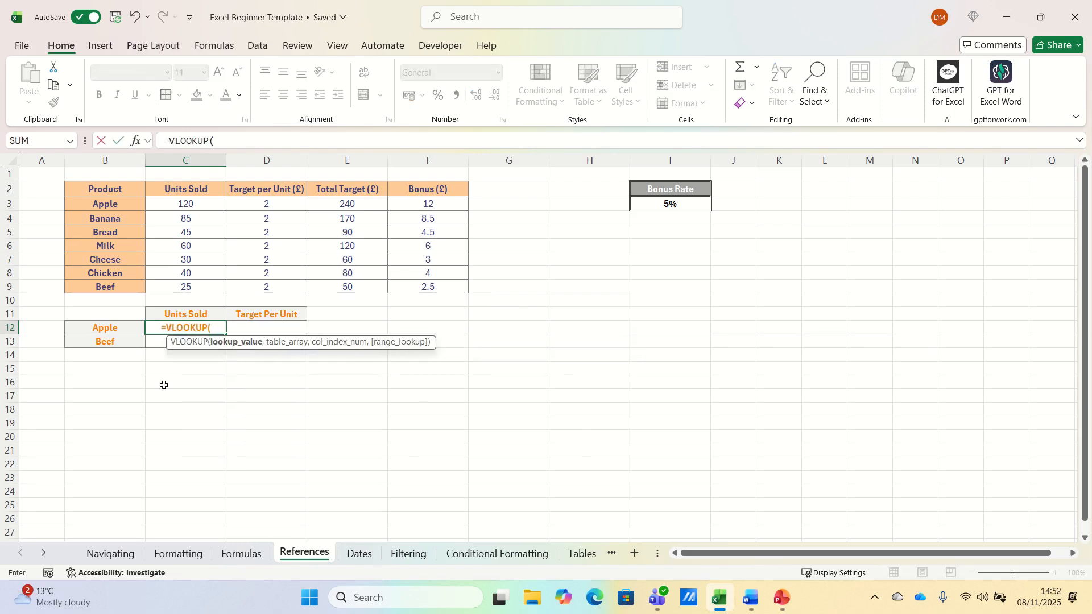
left_click(112, 327)
type(",")
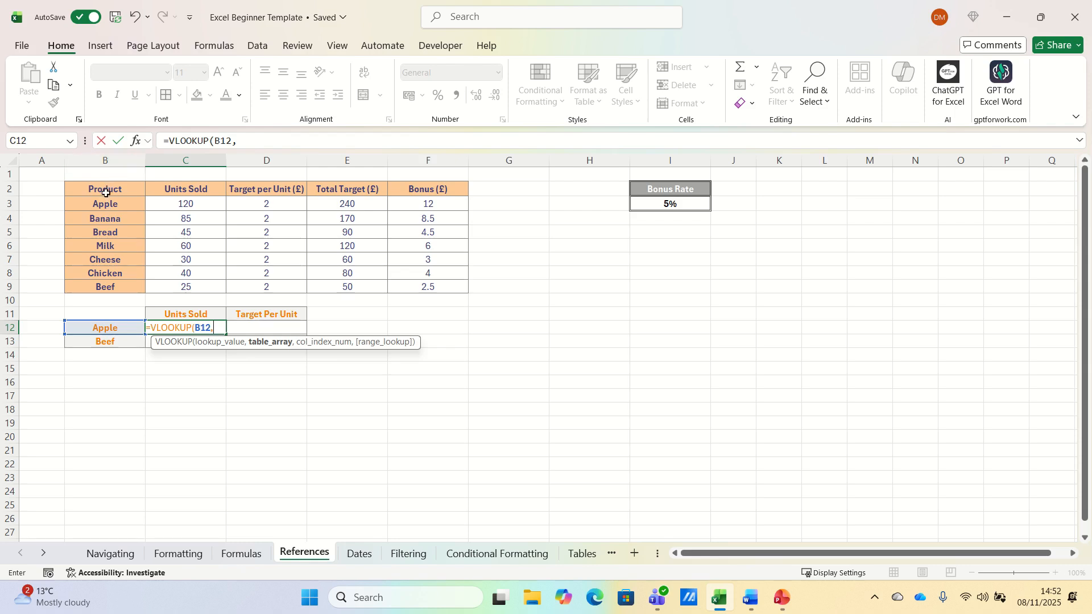
left_click_drag(108, 187, 264, 284)
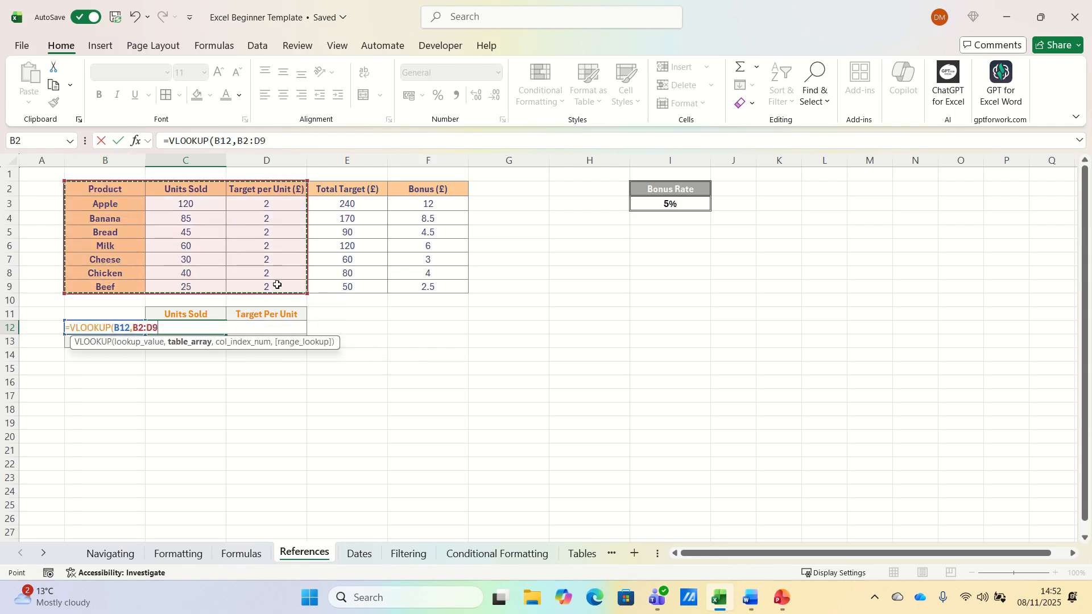
type(",")
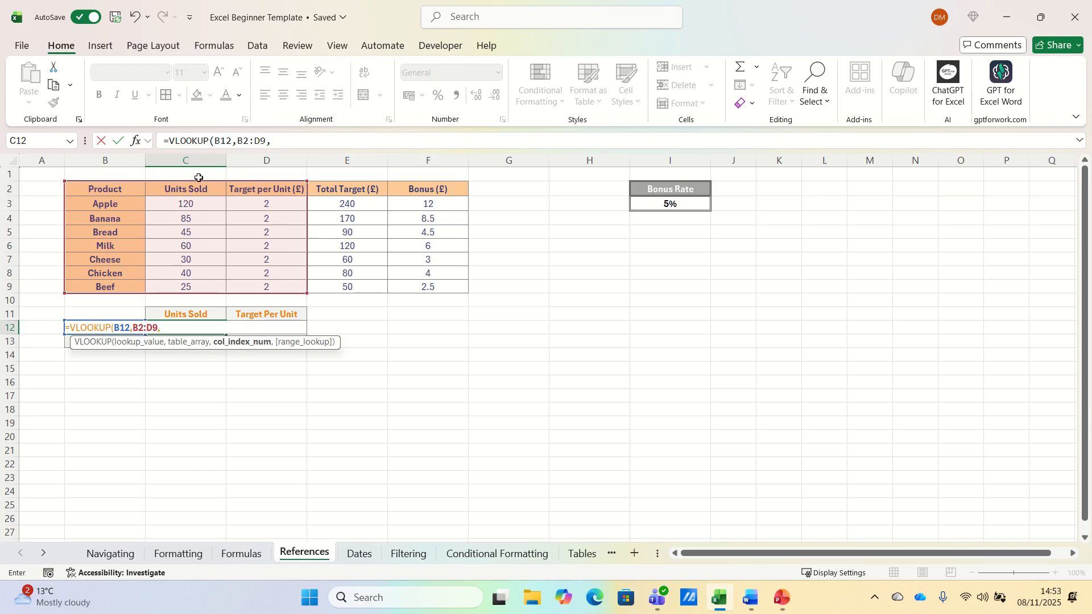
Complete the VLOOKUP's arguments with COLUMN(B1) as the column index and FALSE for an exact match
type(",")
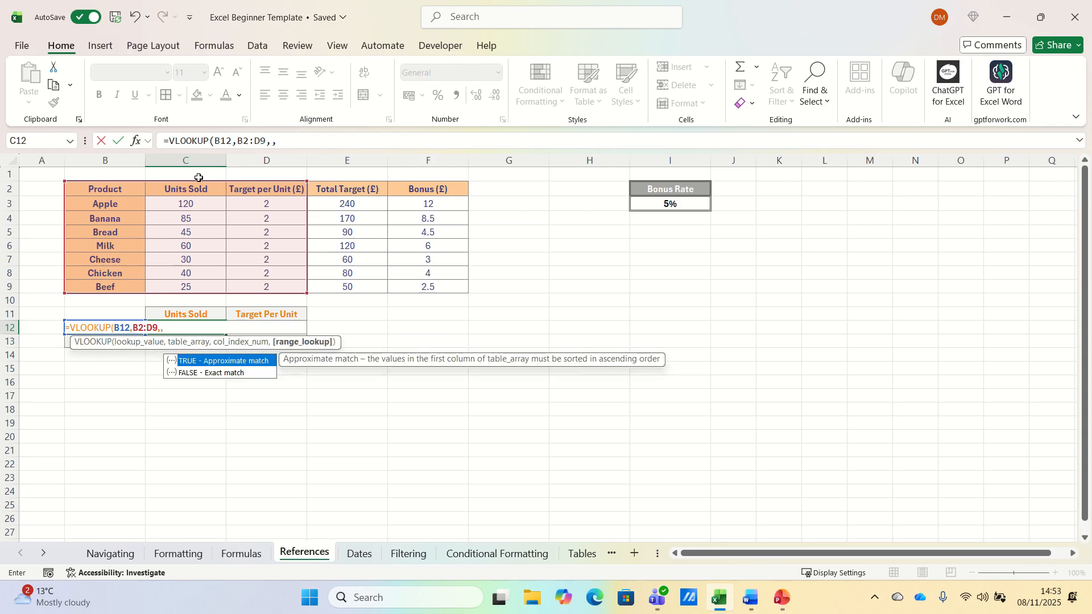
key("BackSpace")
type("CO")
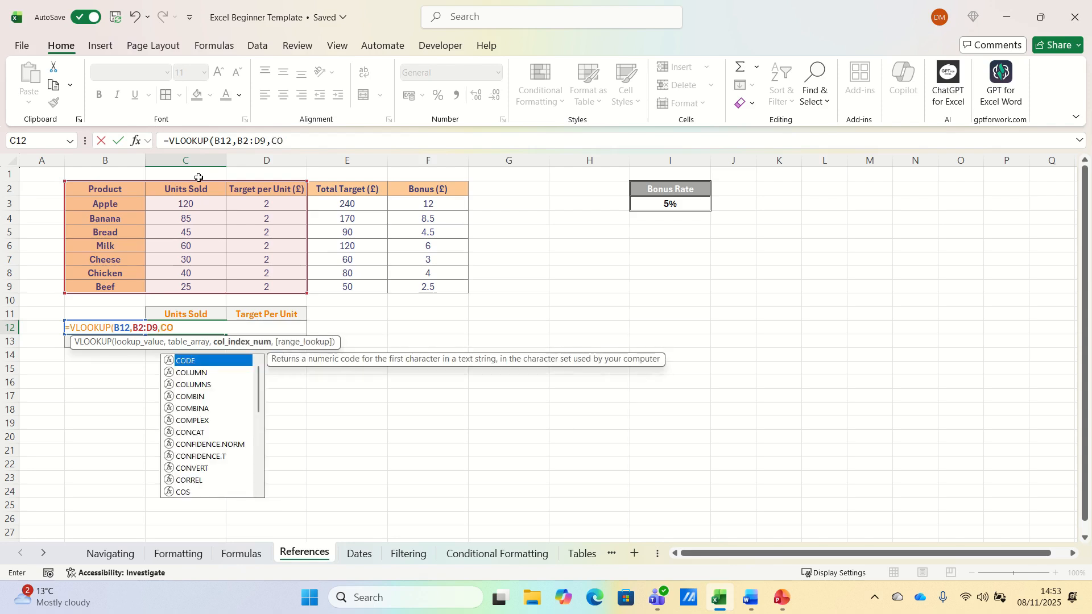
type("LUMN(")
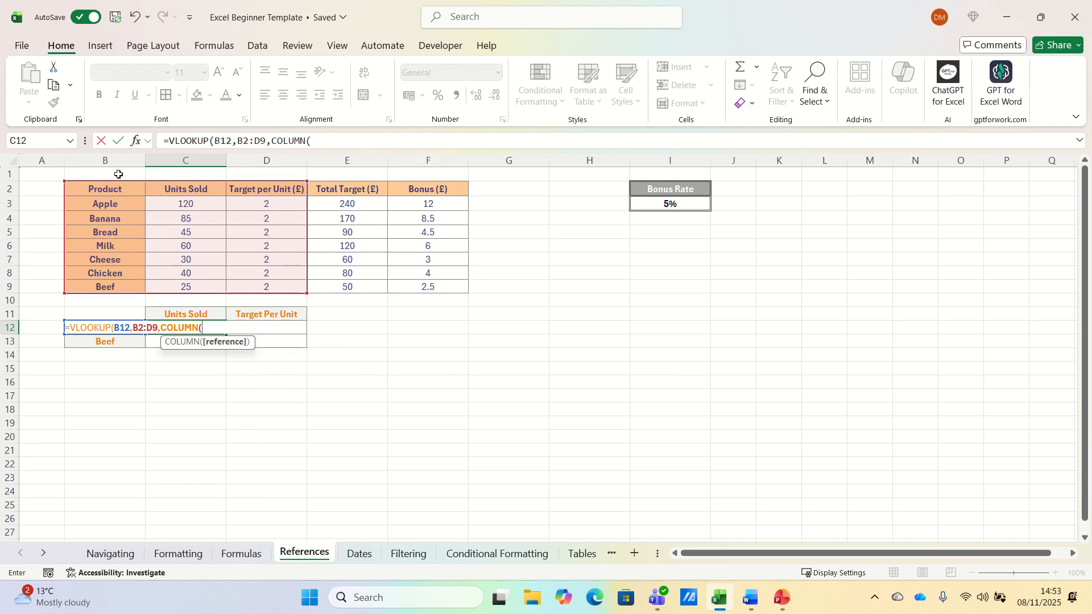
left_click(117, 174)
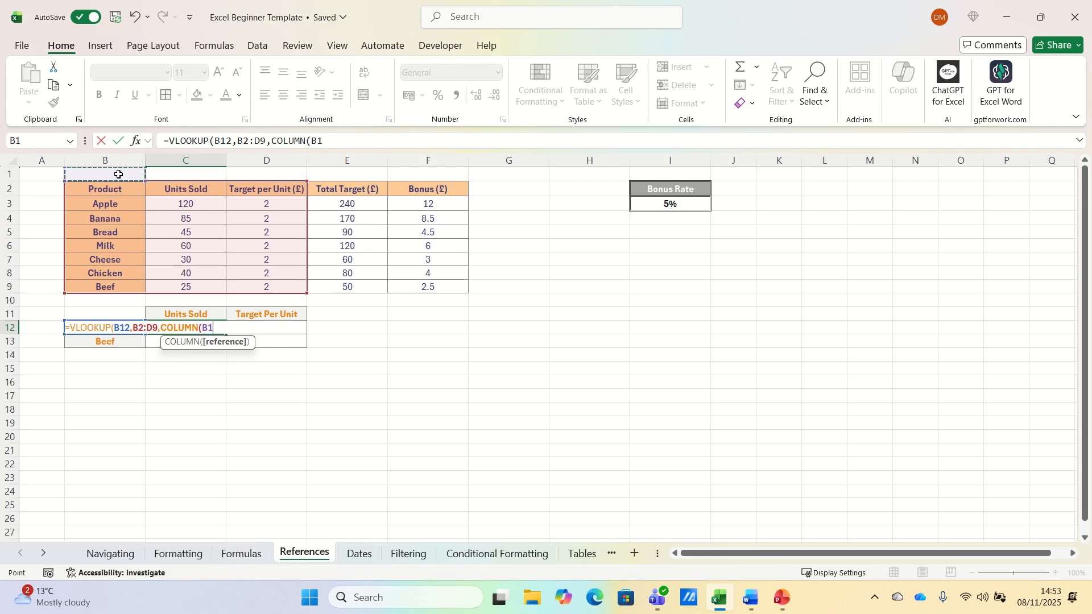
type(")")
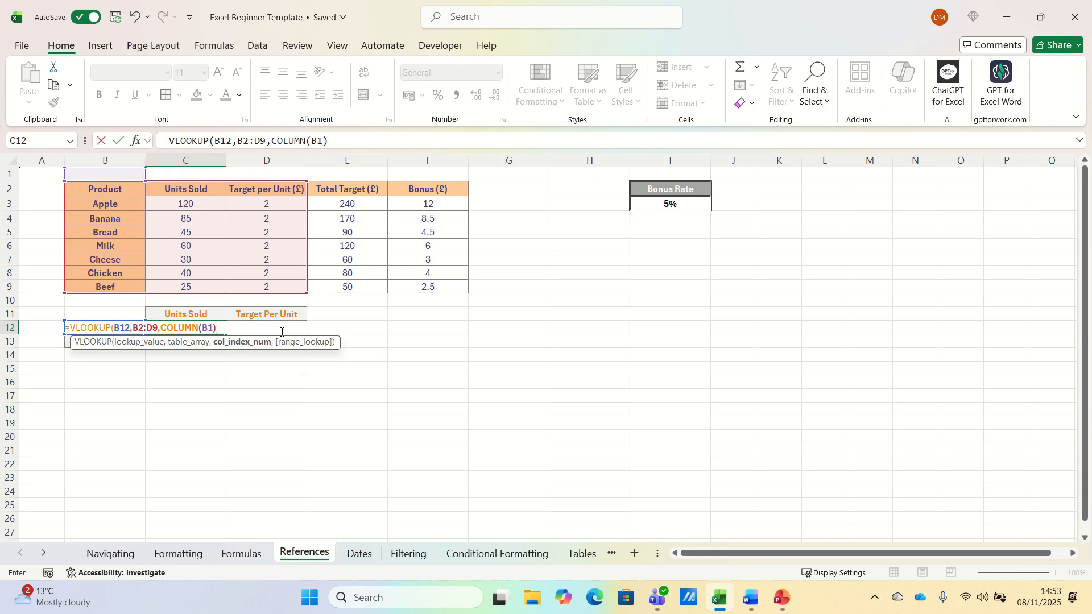
type(",FALSE")
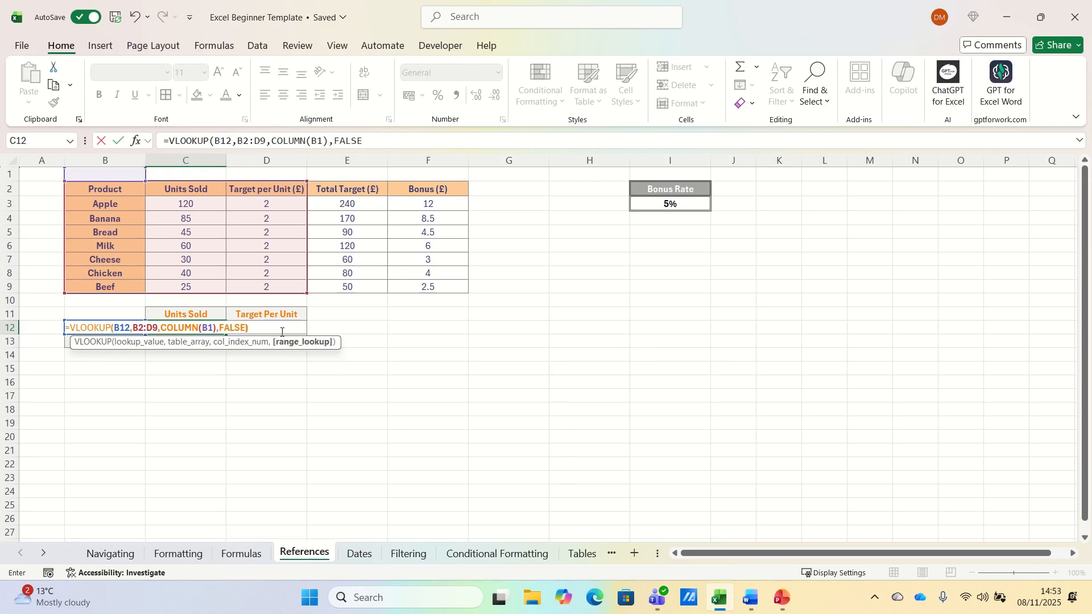
type(")")
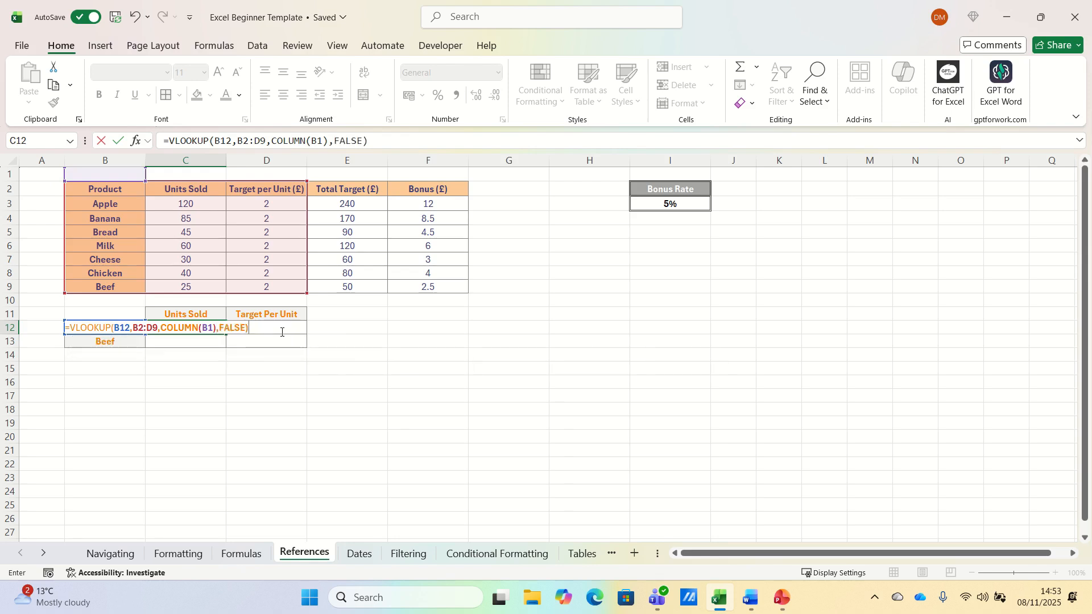
In C12's VLOOKUP, lock the lookup value's column as $B12 and make the table array absolute as $B$2:$D$9
left_click(114, 327)
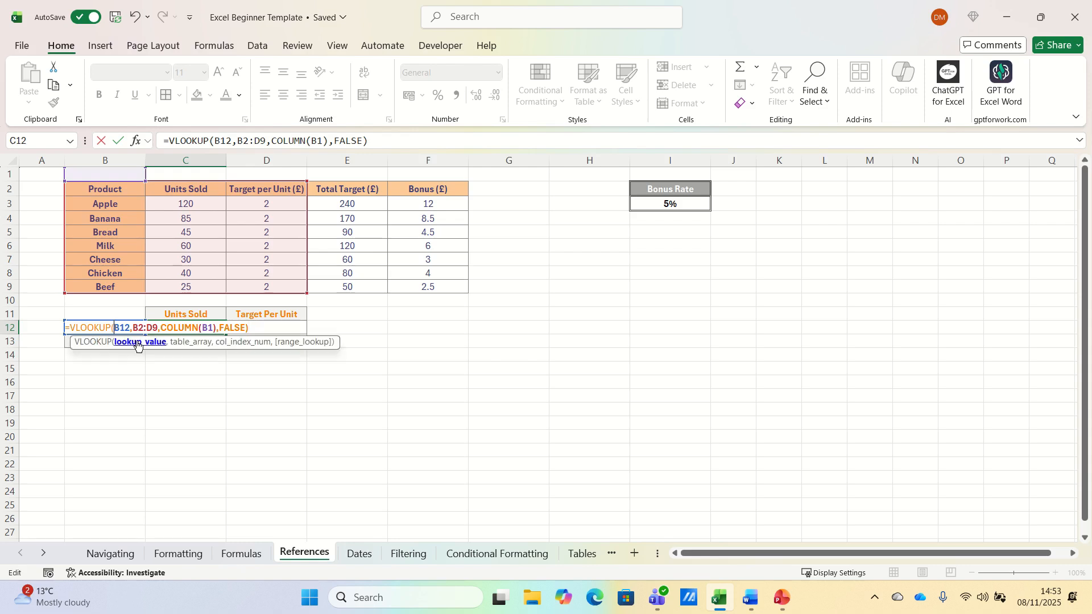
type("$")
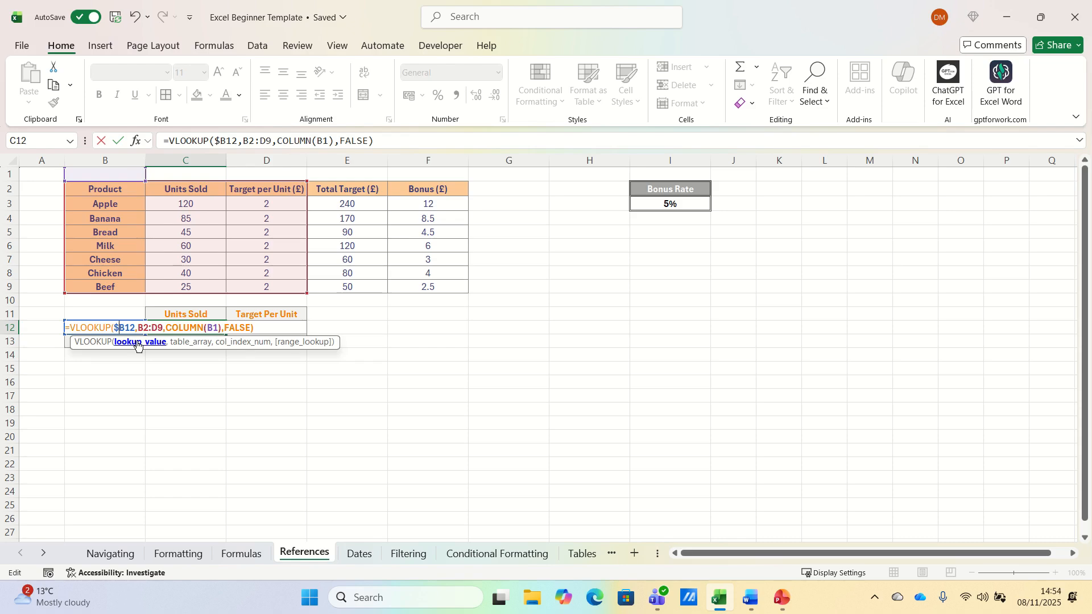
left_click(248, 141)
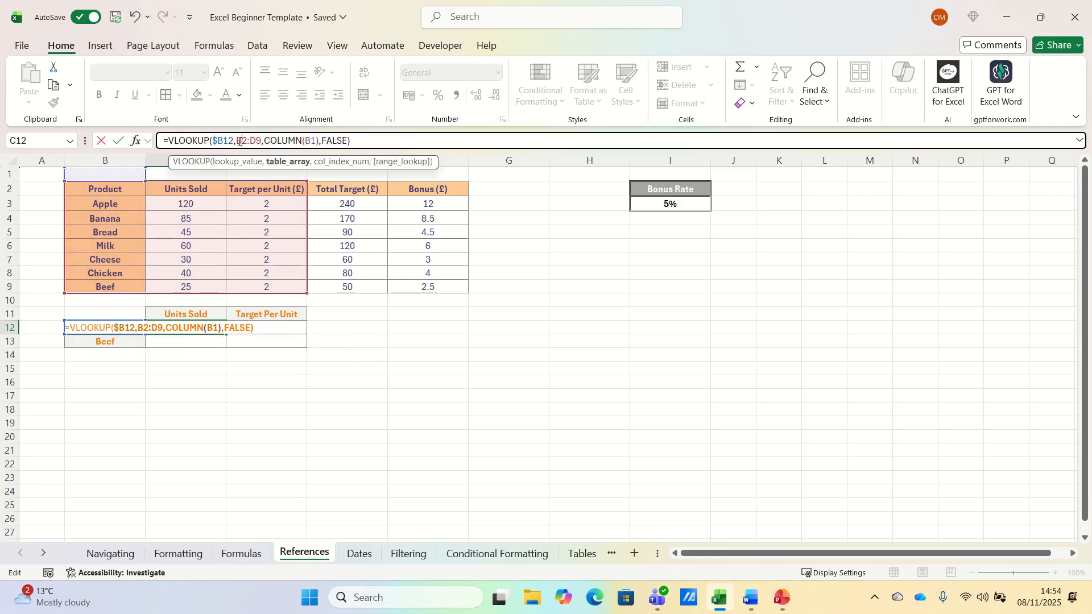
left_click_drag(236, 141, 261, 140)
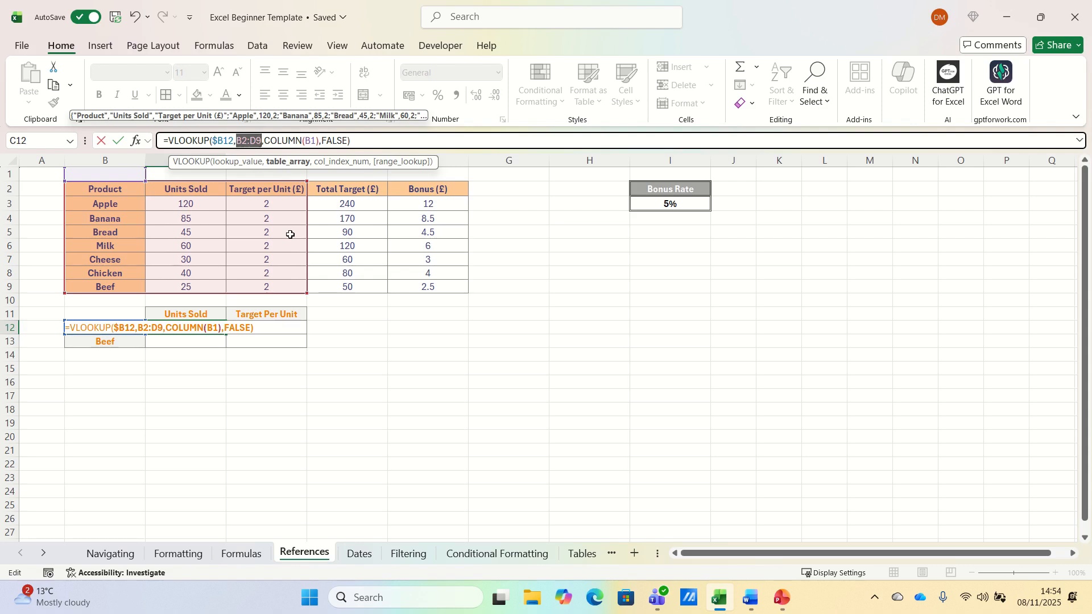
key("F4")
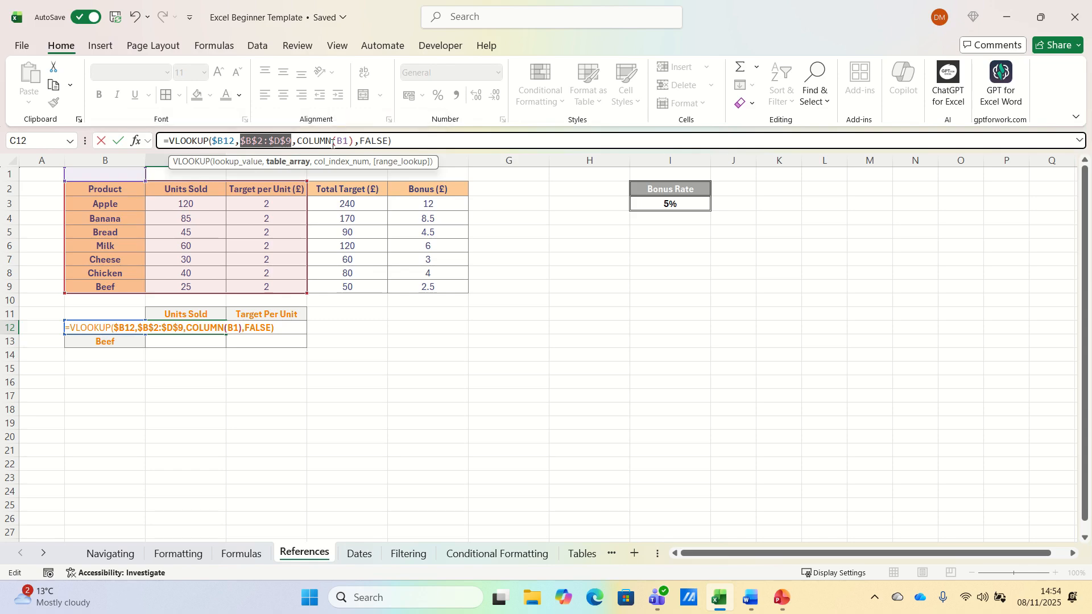
key("Return")
Fill the VLOOKUP from C12 across and down to D13, and check the references in D13's copied formula
left_click(201, 327)
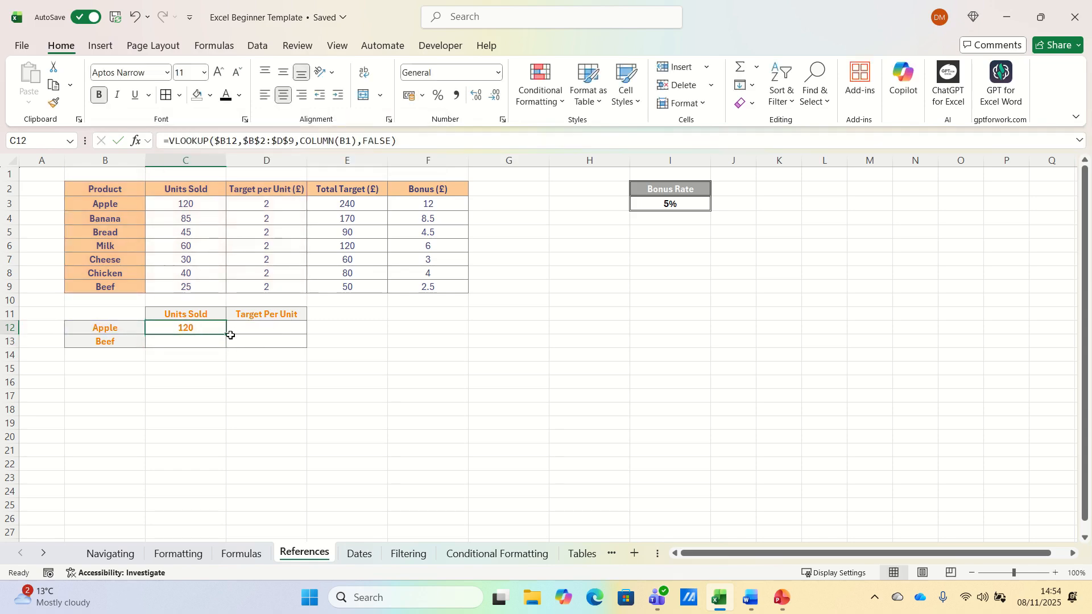
left_click_drag(225, 335, 301, 348)
left_click(261, 340)
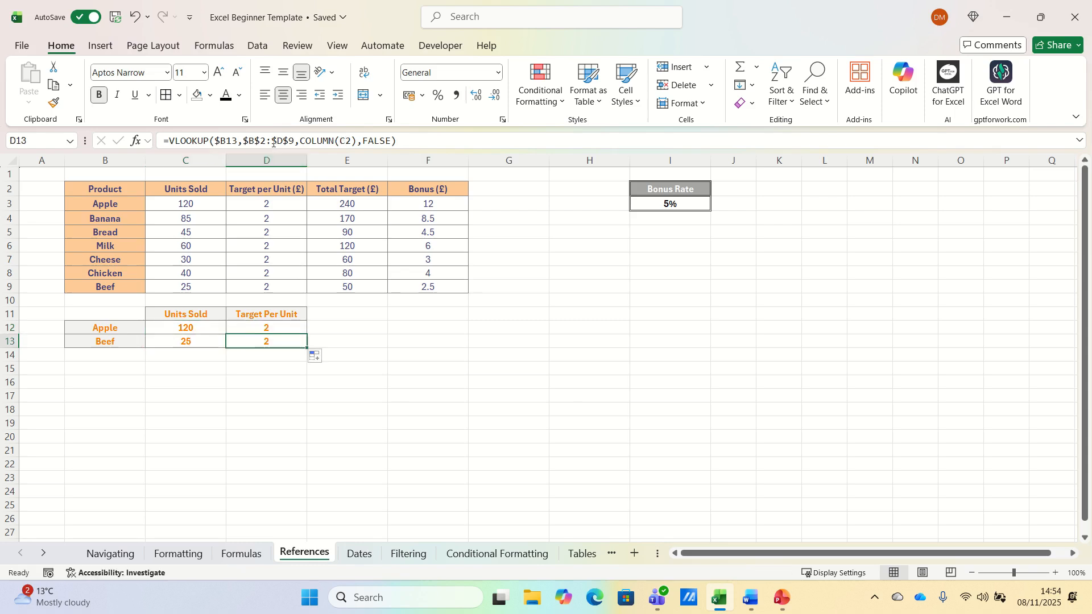
left_click(272, 140)
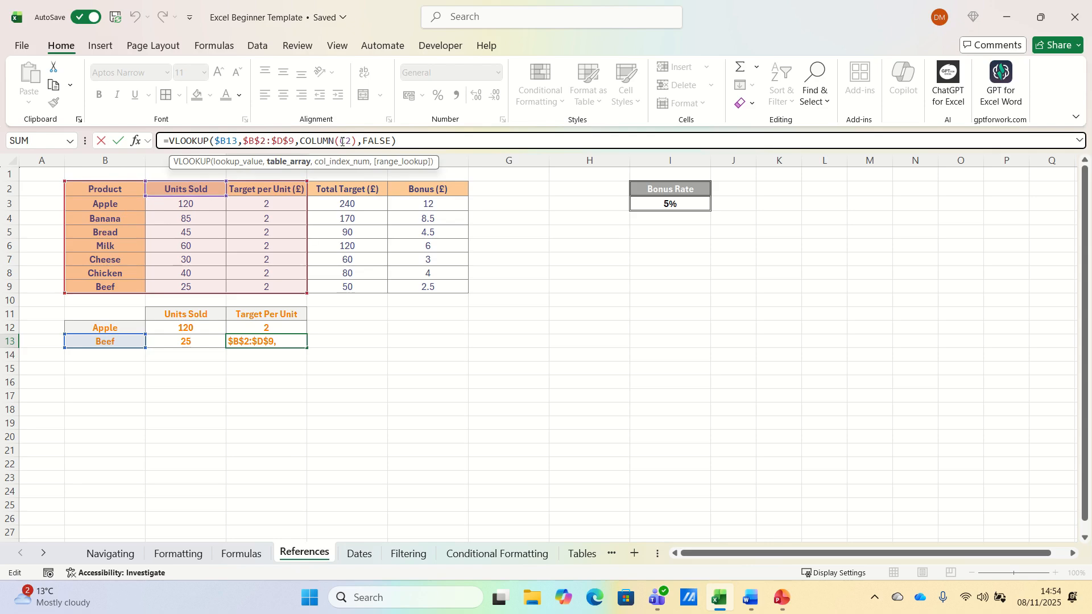
key("Return")
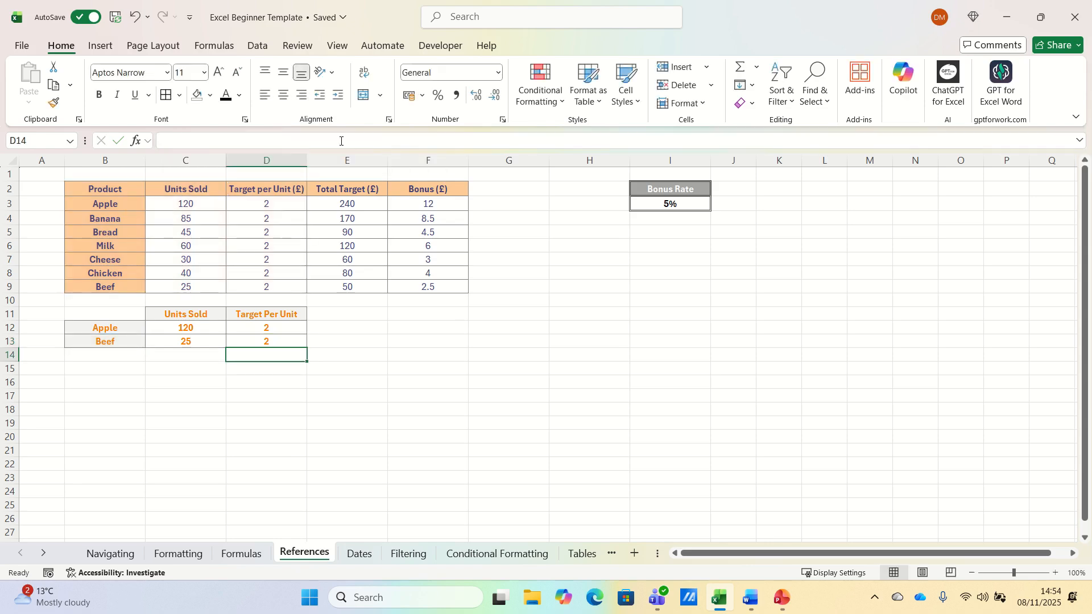
Compare Beef's lookup results in C13:D13 with its source values in C9:D9
left_click(194, 327)
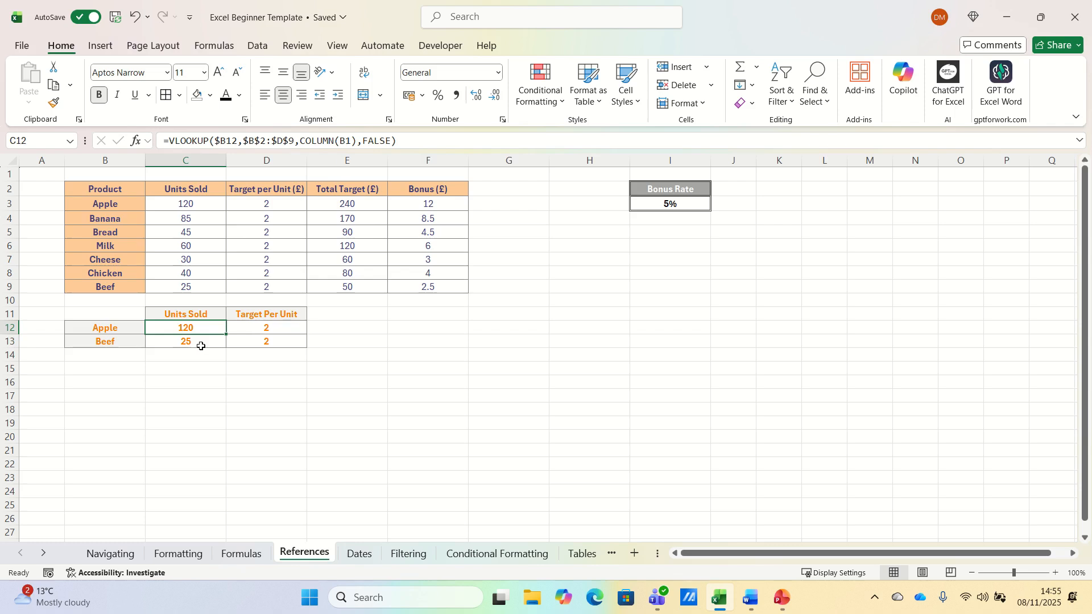
left_click_drag(176, 343, 250, 342)
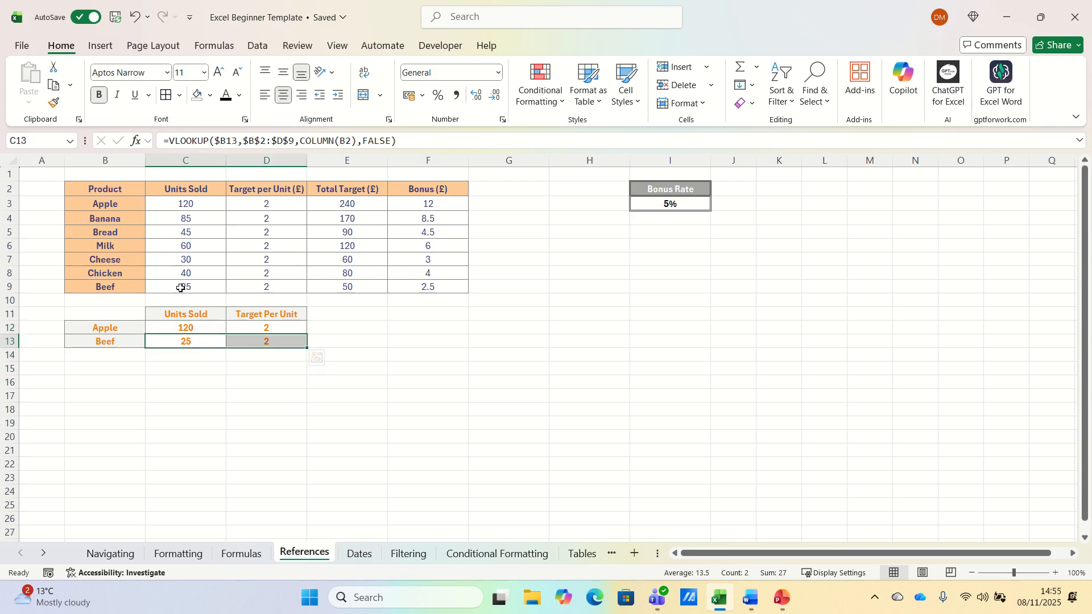
left_click_drag(184, 286, 263, 286)
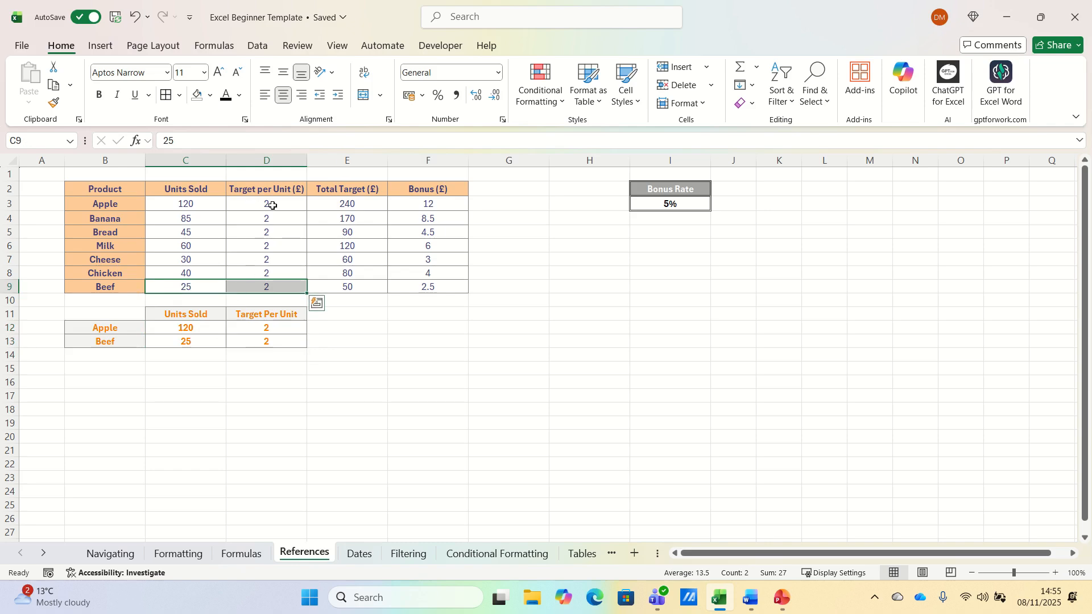
Set Beef's target per unit in D9 to 3 to test the lookup
left_click(268, 286)
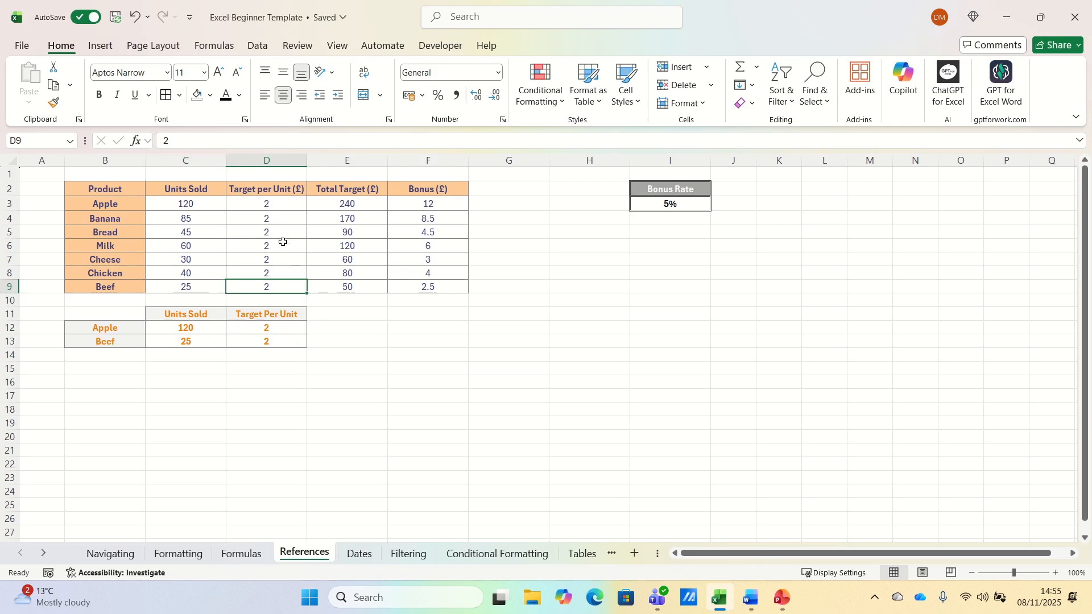
type("3")
key("Return")
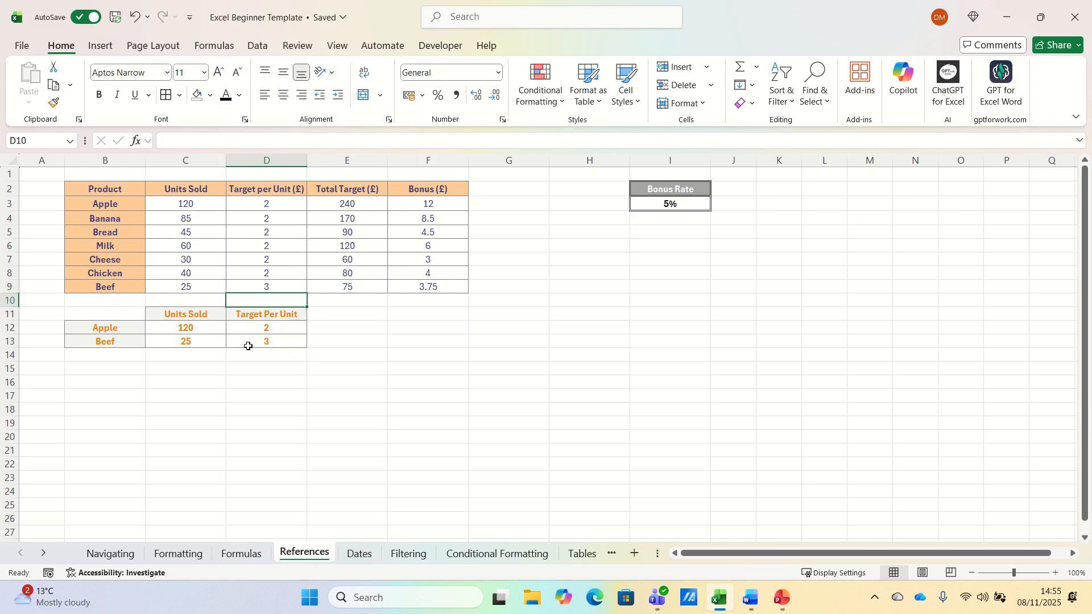
Replace the lookup product in B13 with Milk
left_click(104, 343)
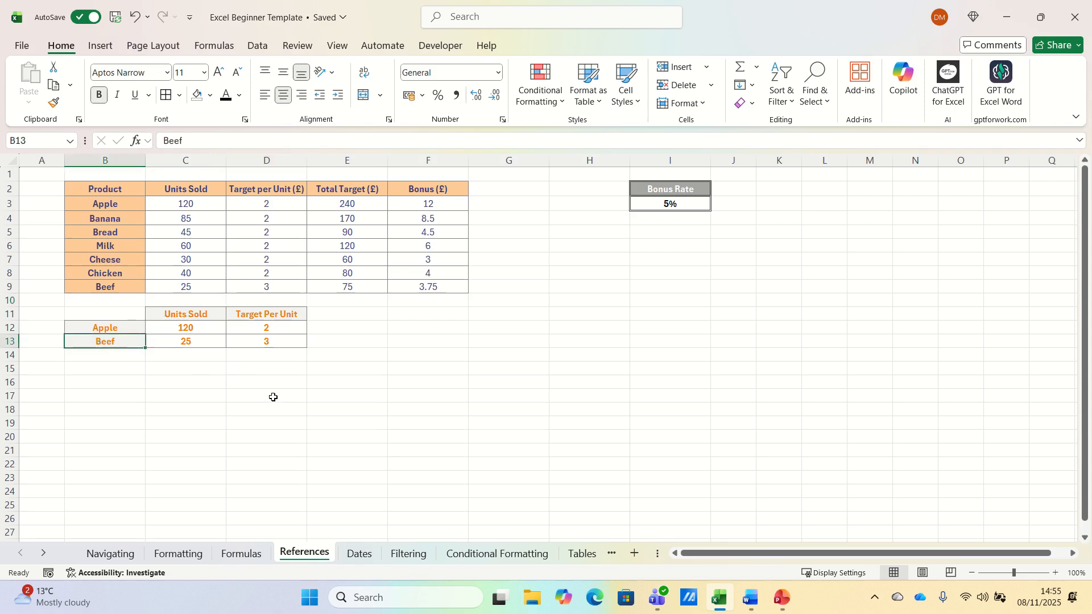
type("Milk")
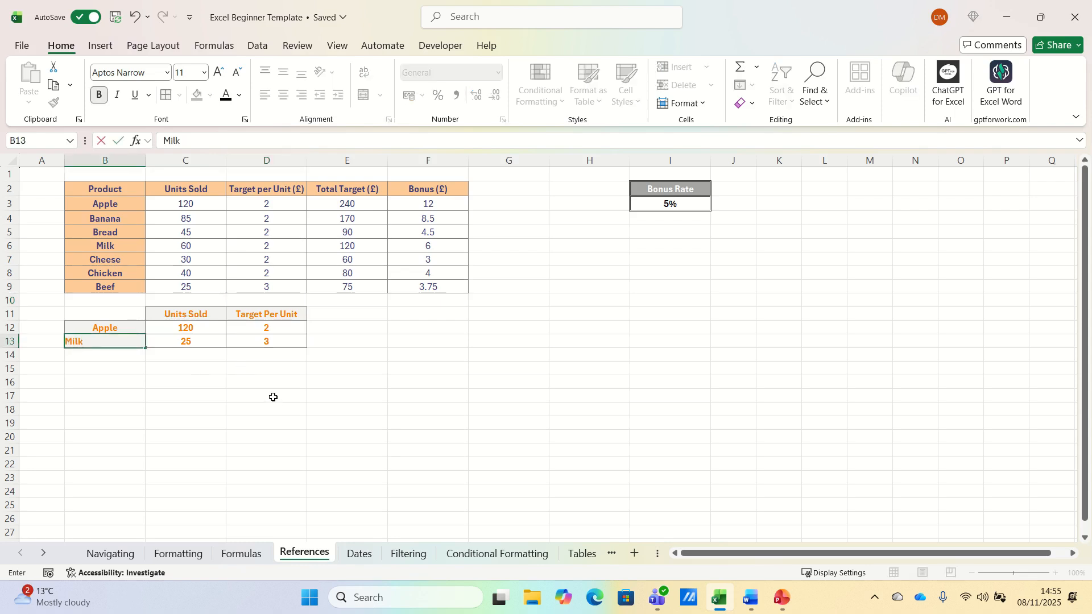
key("Return")
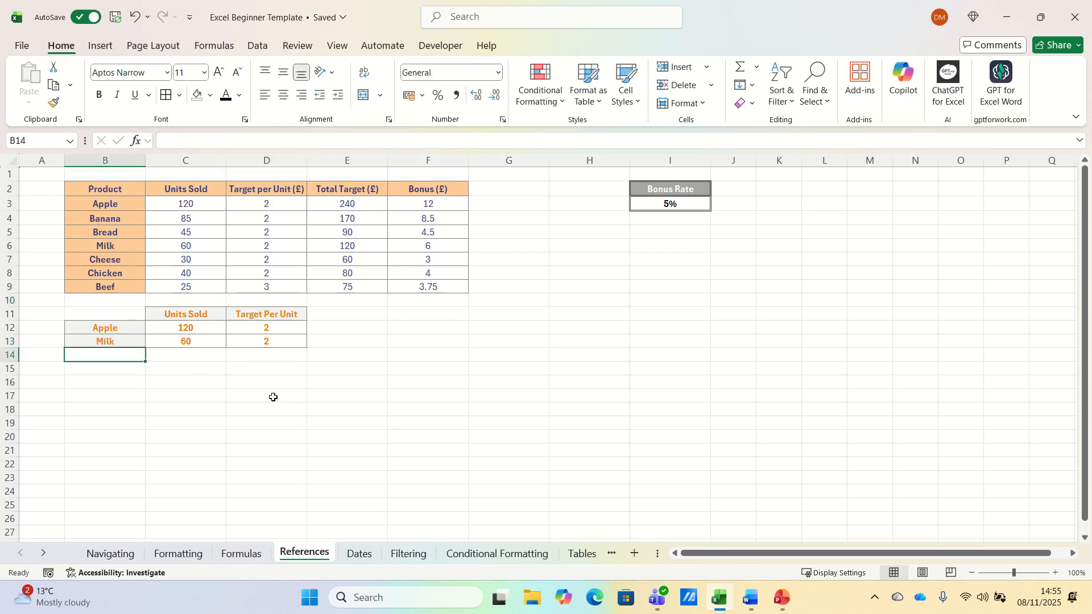
left_click(113, 315)
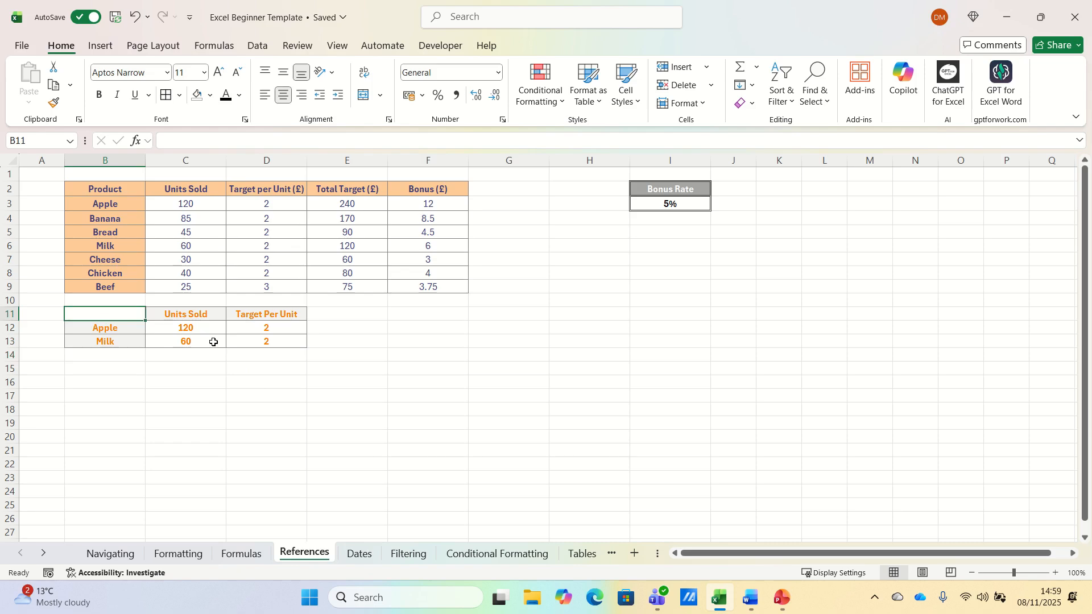